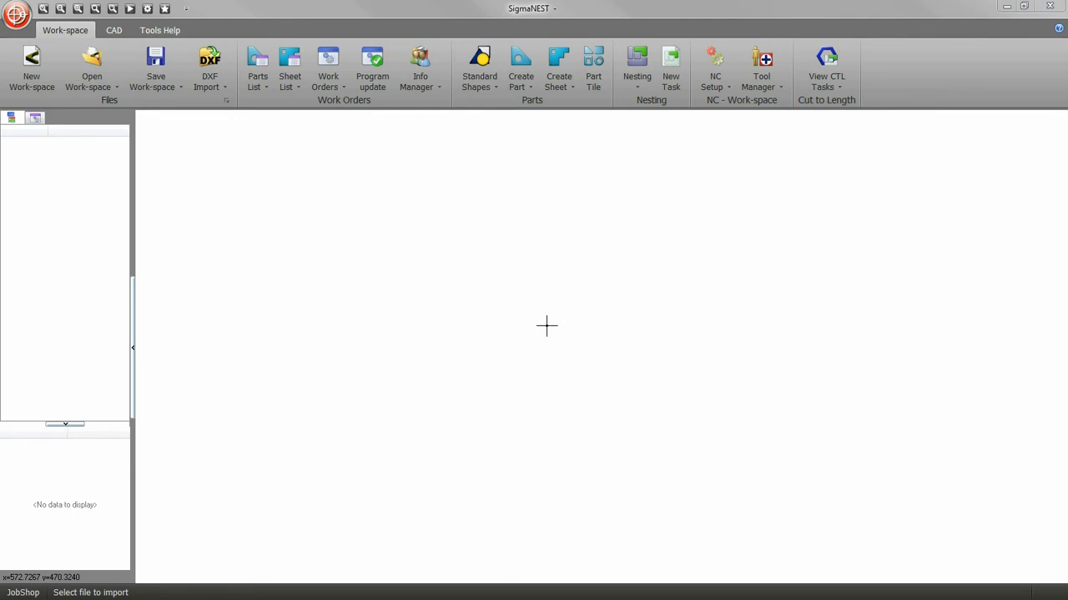
Open Level Mapping Example.dxf for DXF import, checking the Desktop Mapping choices before settling on Interactive Mapping.
click(209, 67)
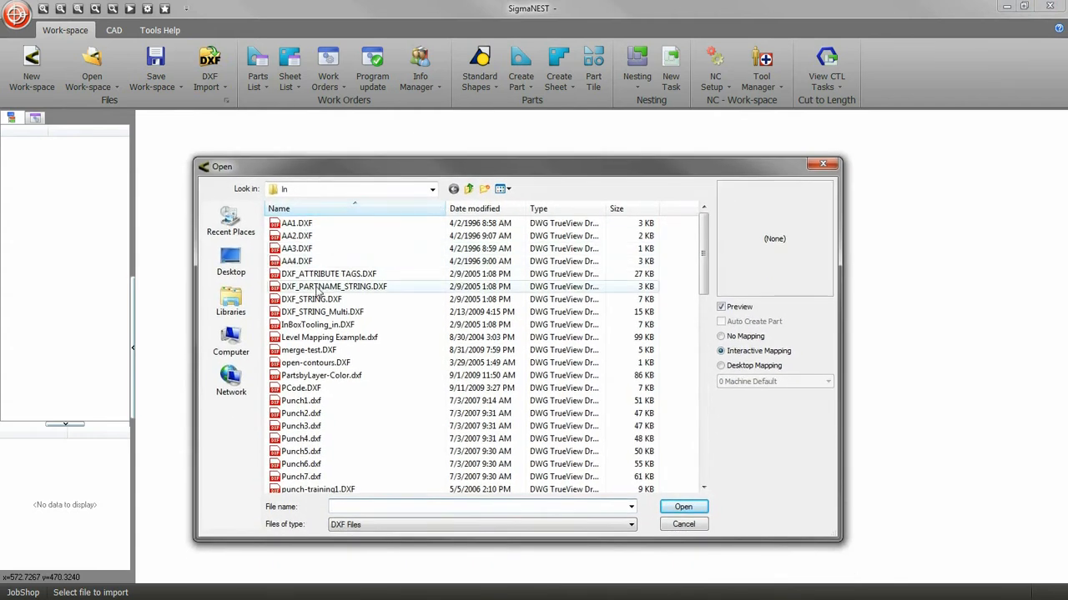
click(334, 337)
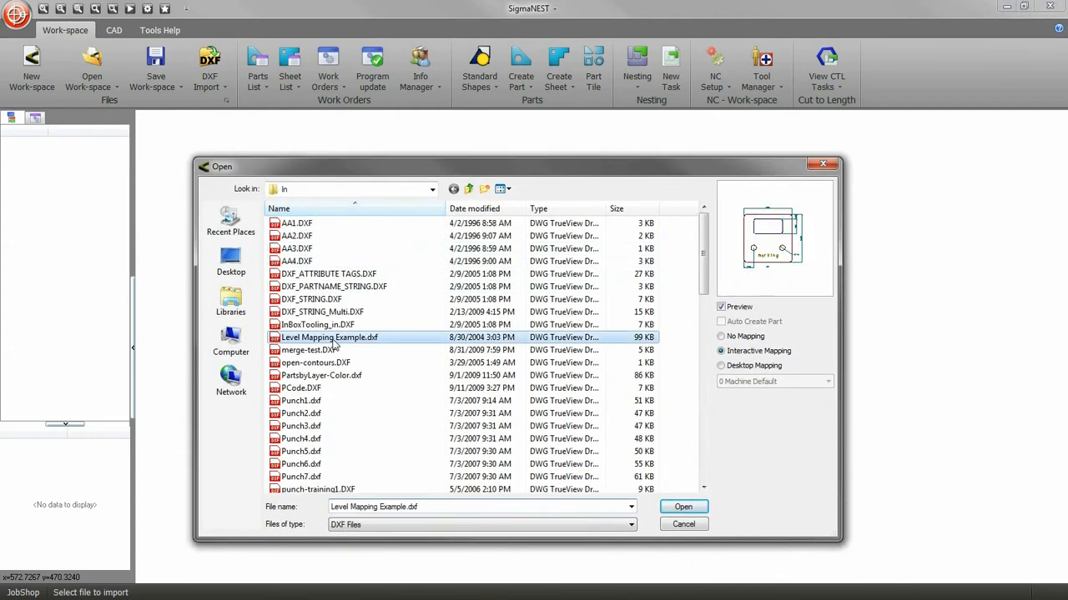
click(720, 366)
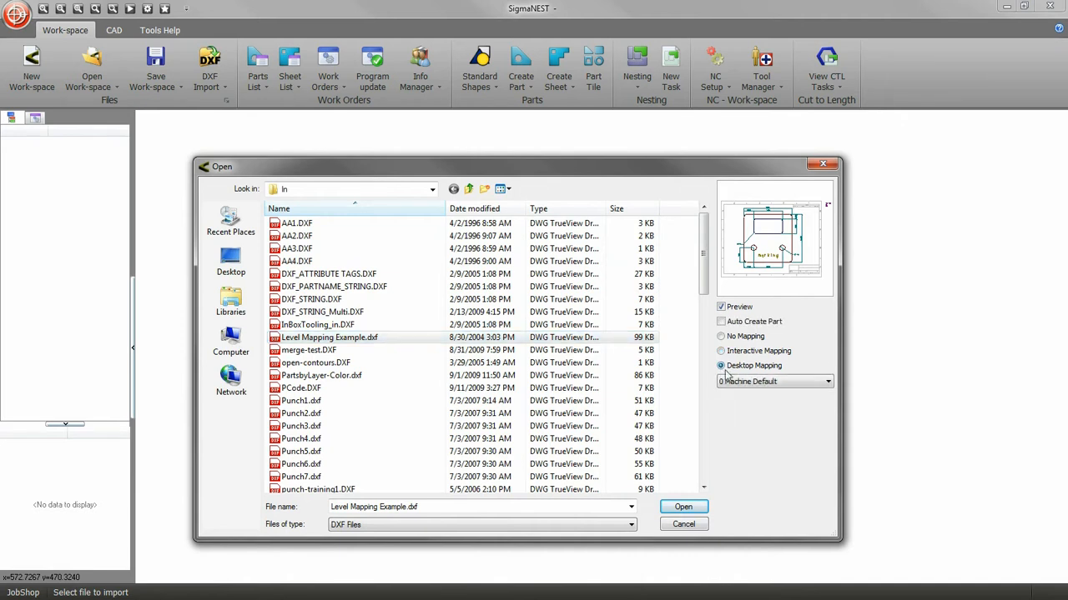
click(807, 384)
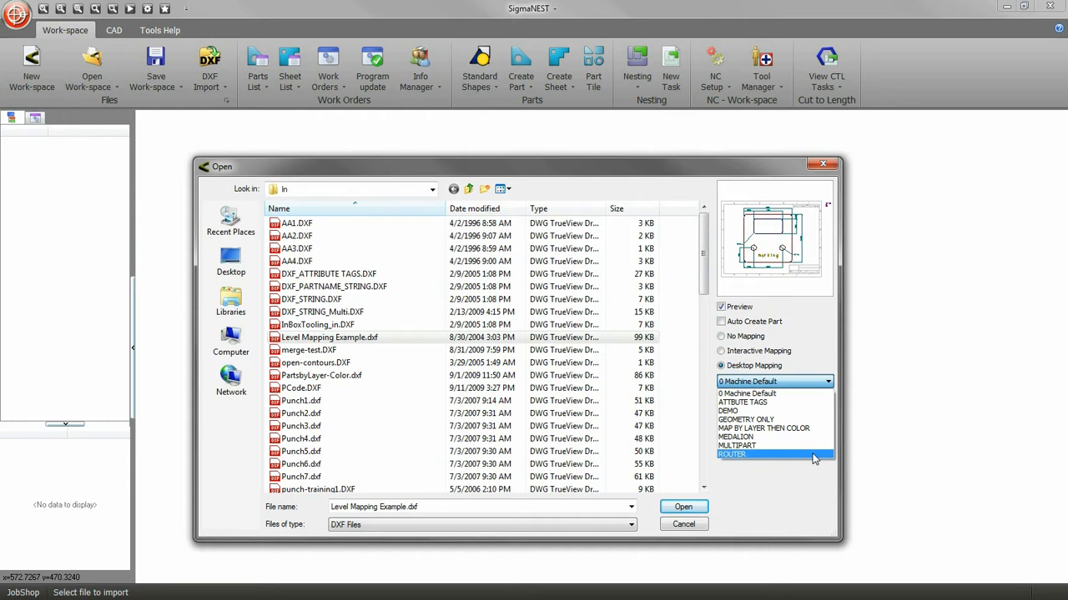
click(802, 394)
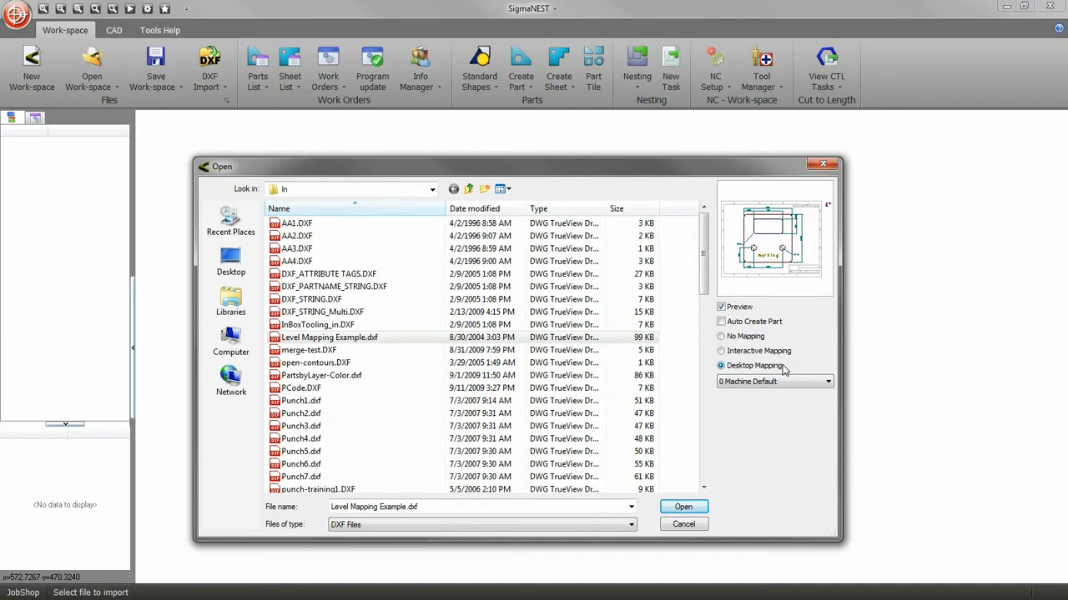
click(784, 357)
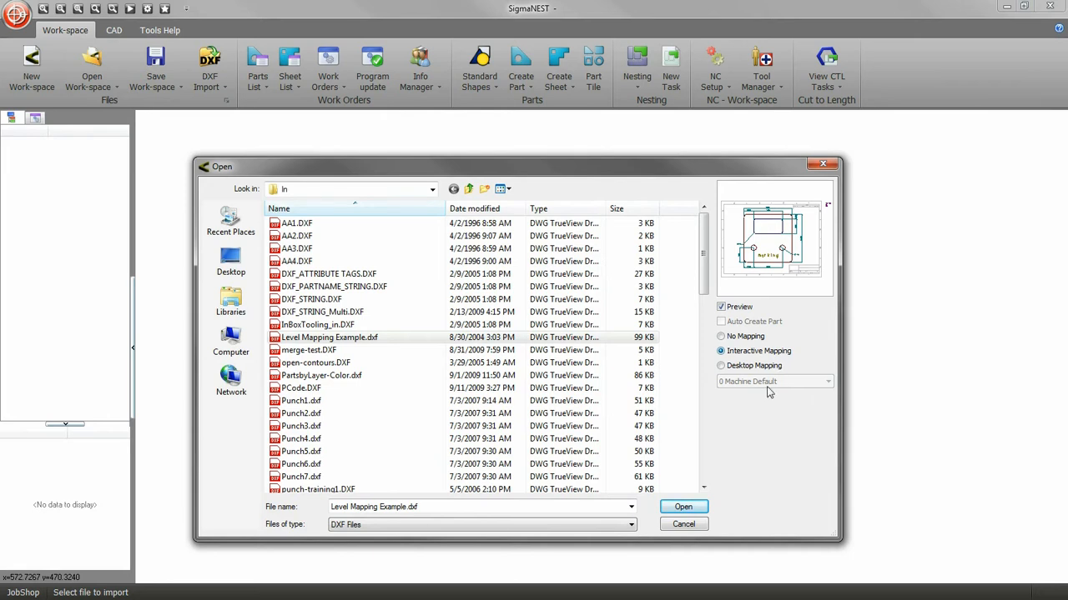
click(699, 507)
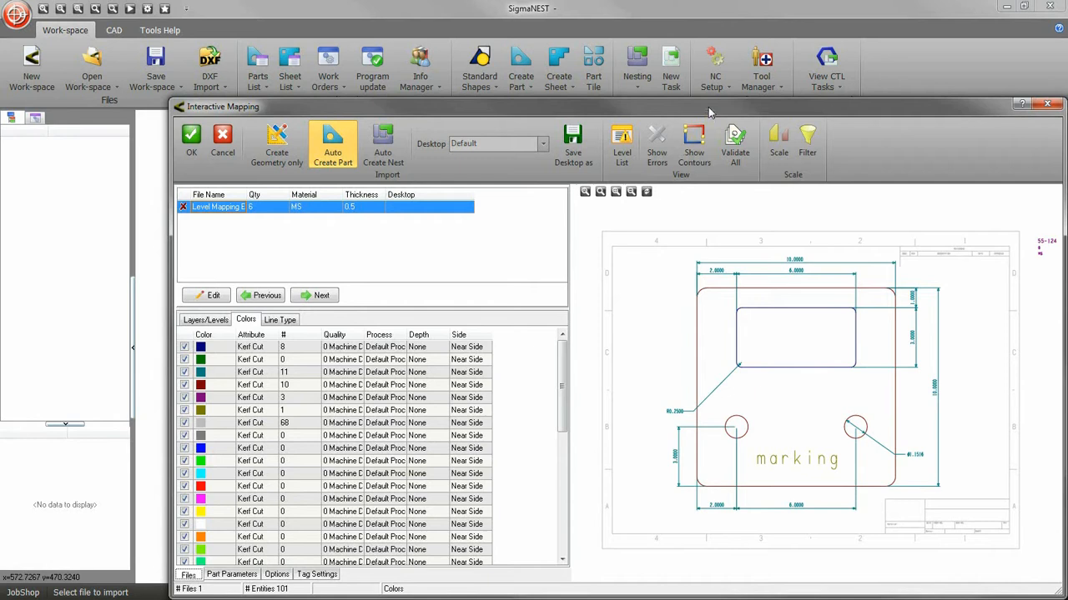
Reposition the Interactive Mapping window and review the drawing's layer mapping and the part parameters.
drag(709, 111, 627, 49)
click(130, 262)
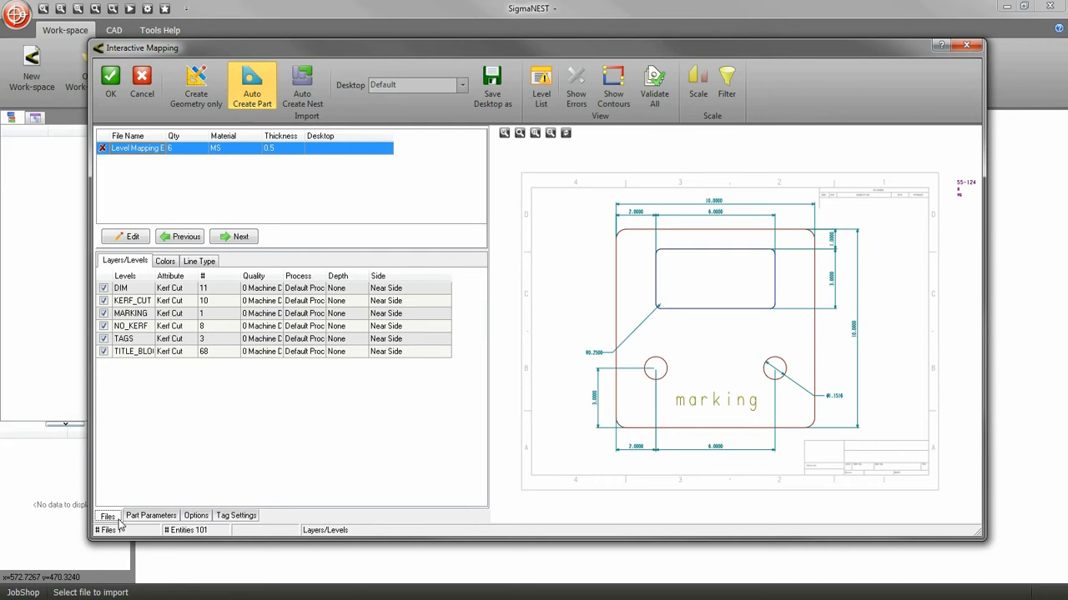
click(153, 517)
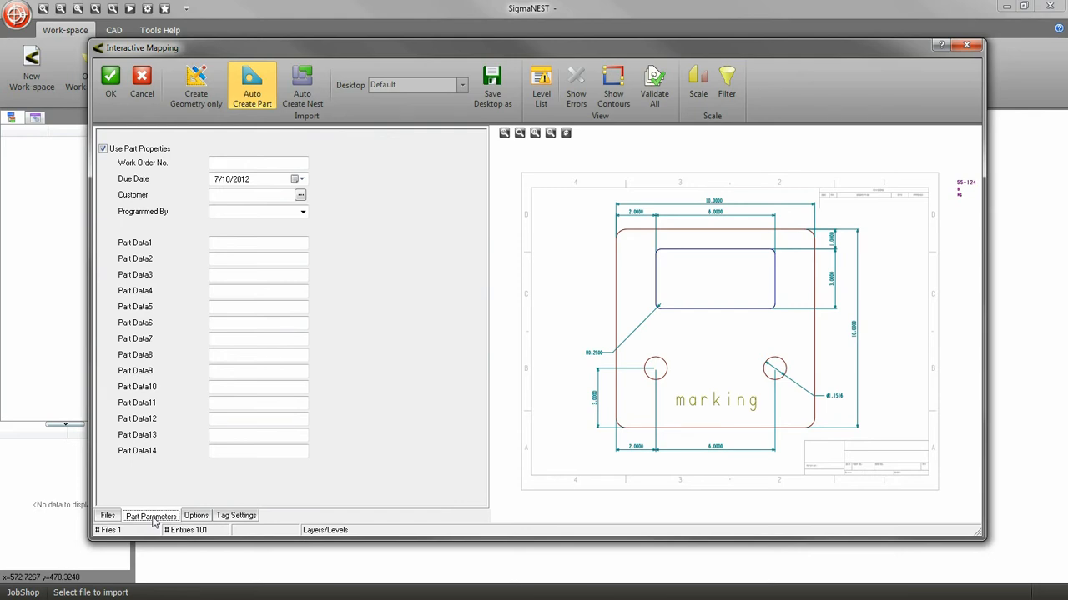
Examine the import options, including the available choices for mapping type, part creation and machine.
click(194, 522)
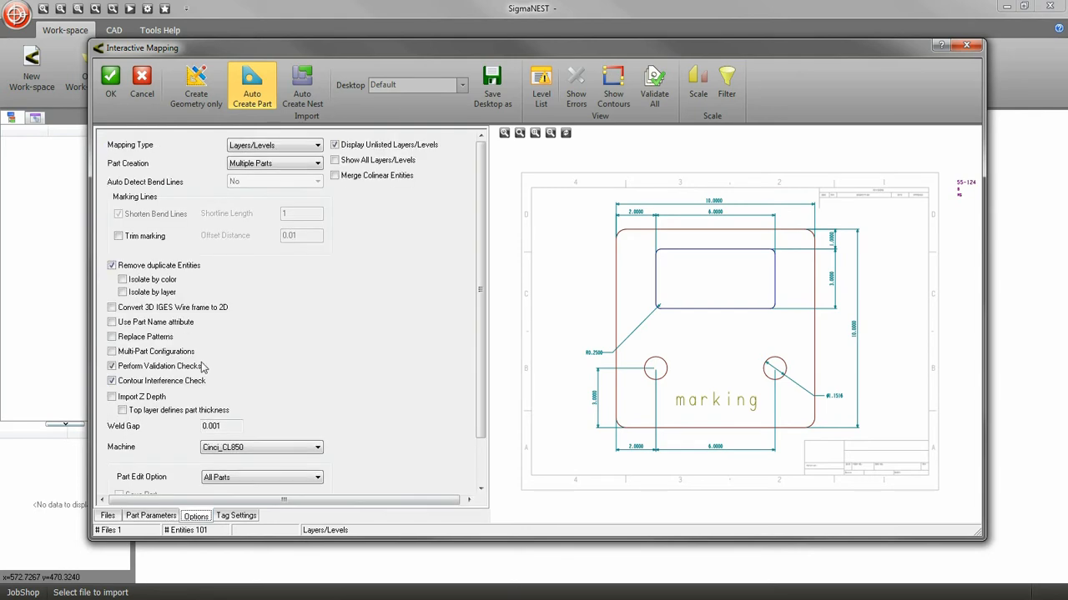
click(318, 145)
click(318, 146)
click(317, 164)
click(318, 166)
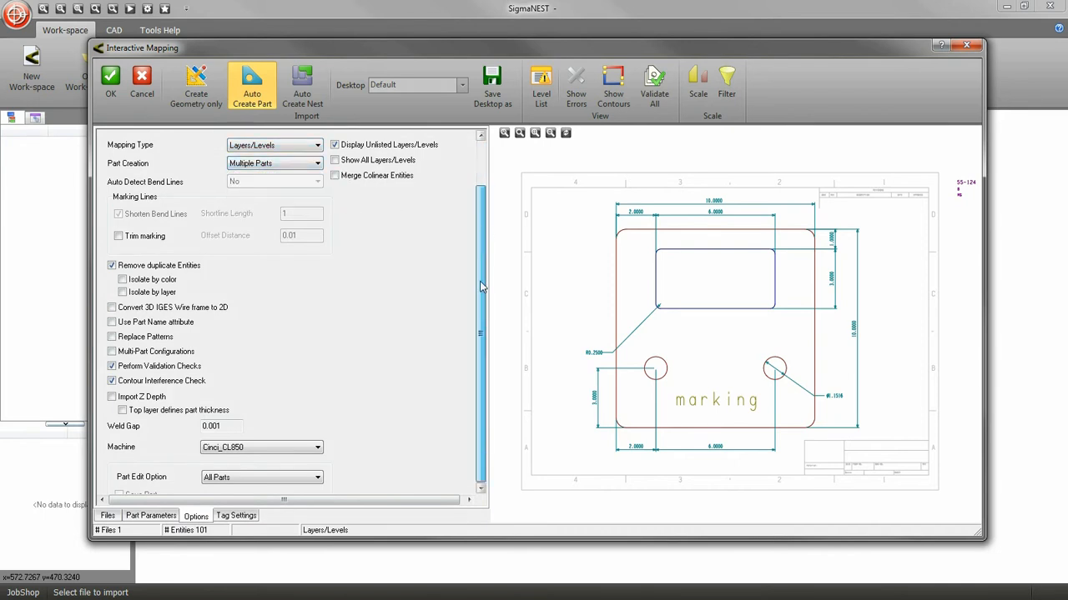
scroll(355, 334, down, 3)
click(307, 394)
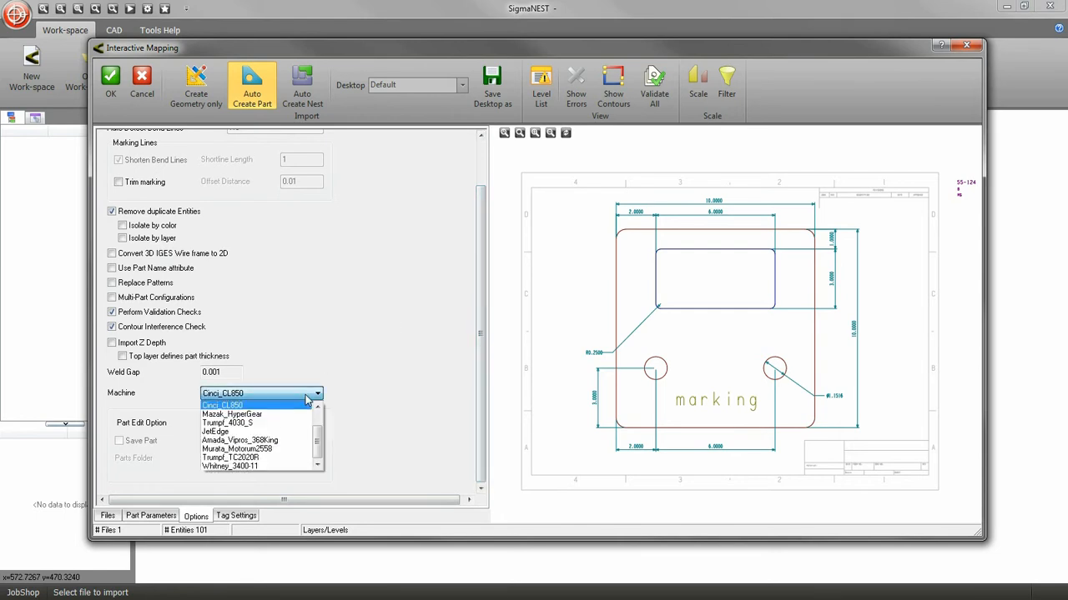
click(307, 399)
Try DXF Attribute Tags as the tag type, inspect the part name and thickness tags, and restore No Tags.
click(245, 517)
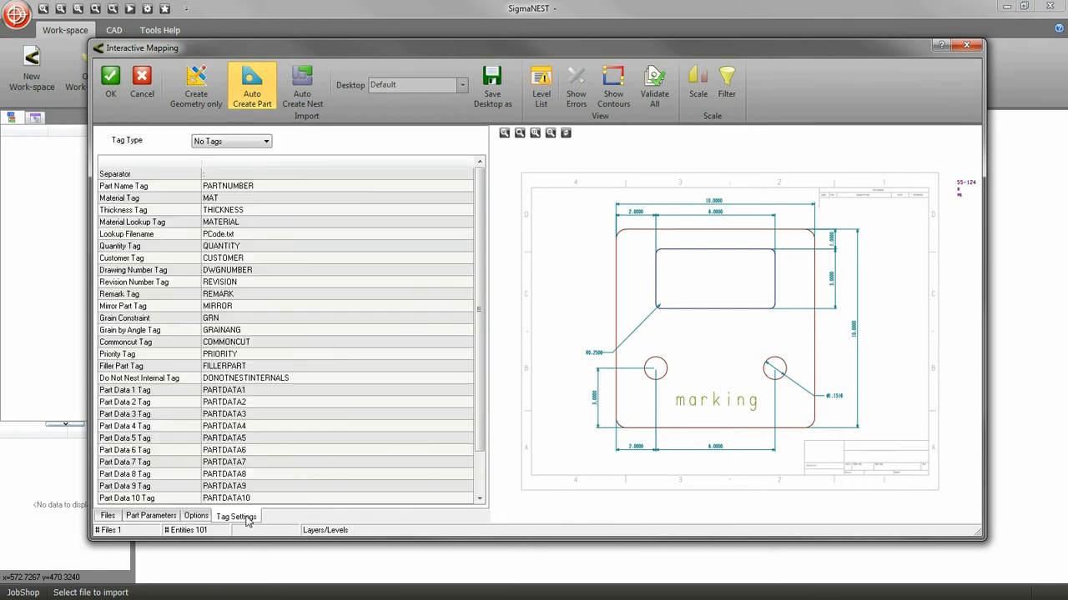
click(265, 142)
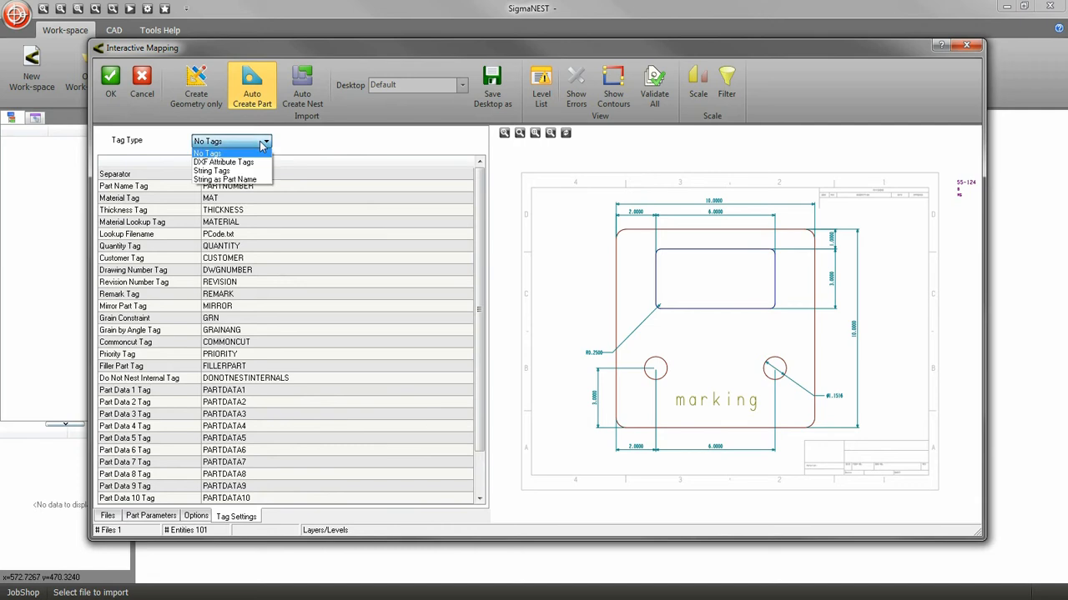
click(259, 162)
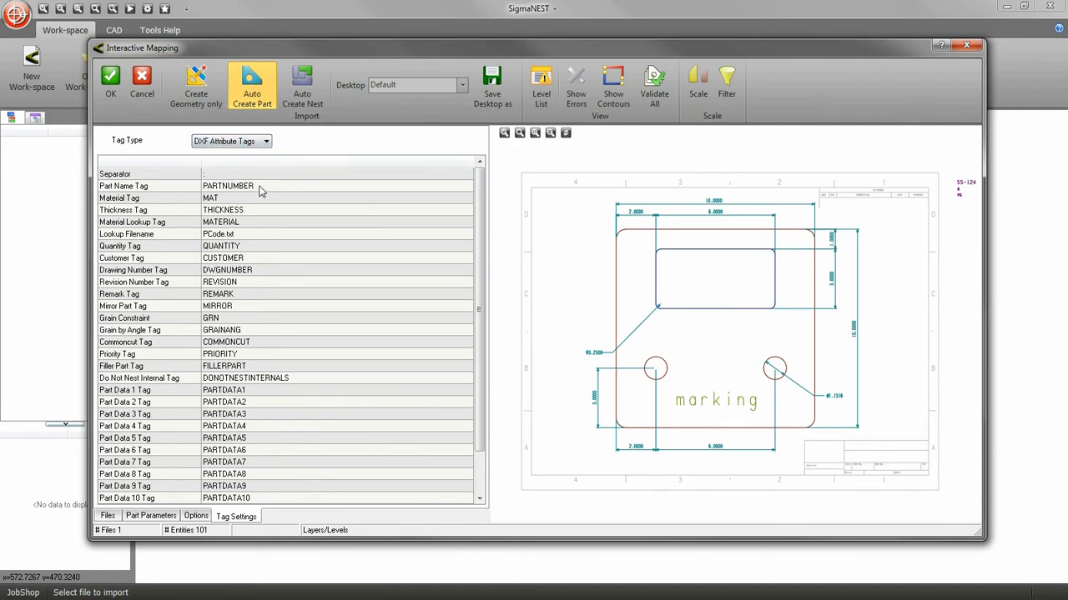
click(260, 186)
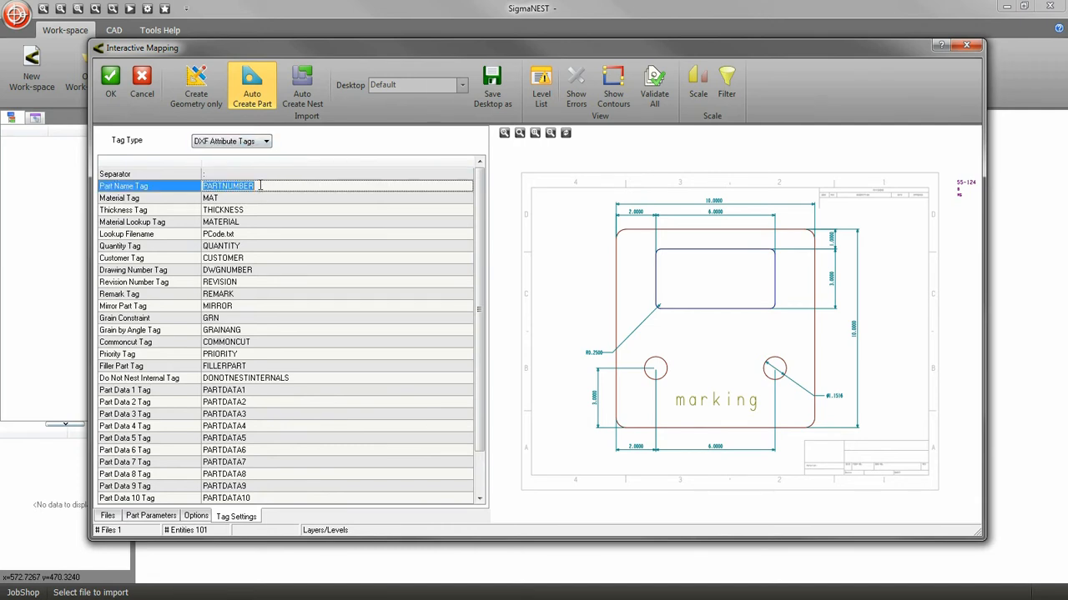
click(254, 210)
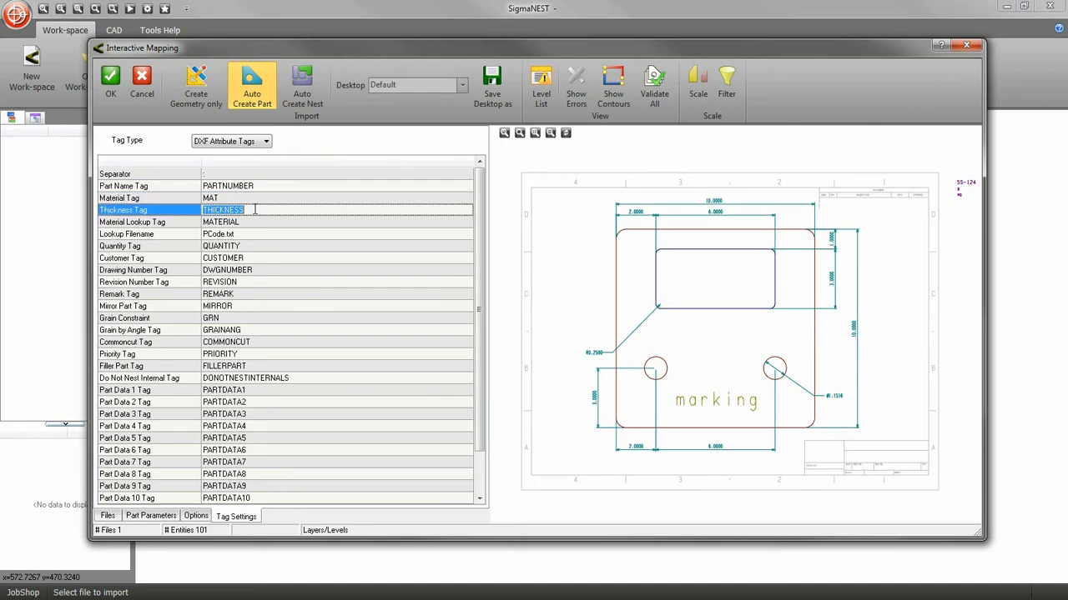
click(235, 142)
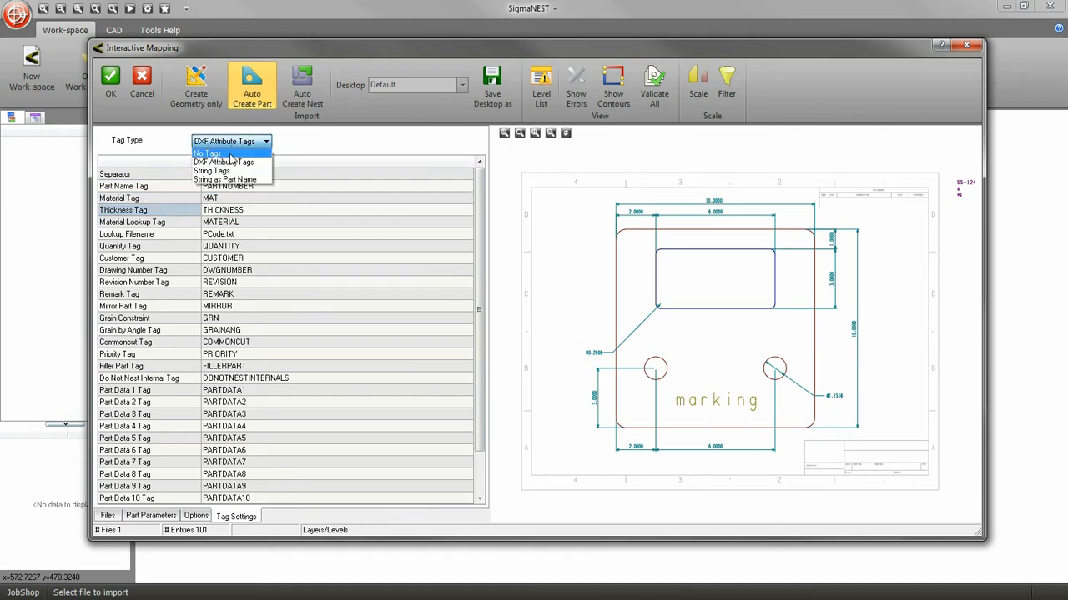
click(230, 154)
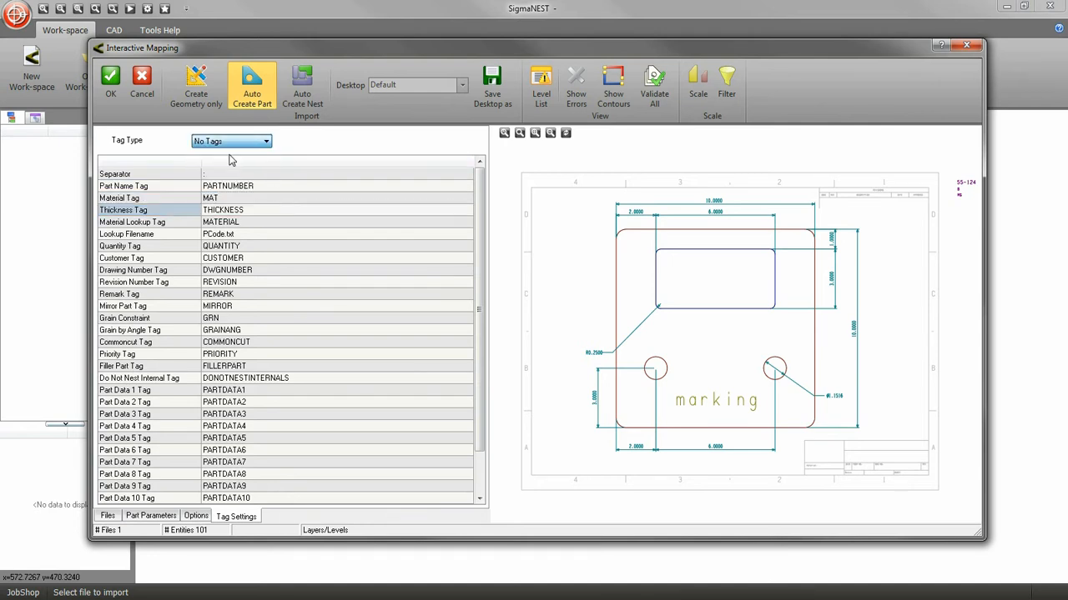
Compare the file's entity mapping by color, by line type and by layer.
click(107, 517)
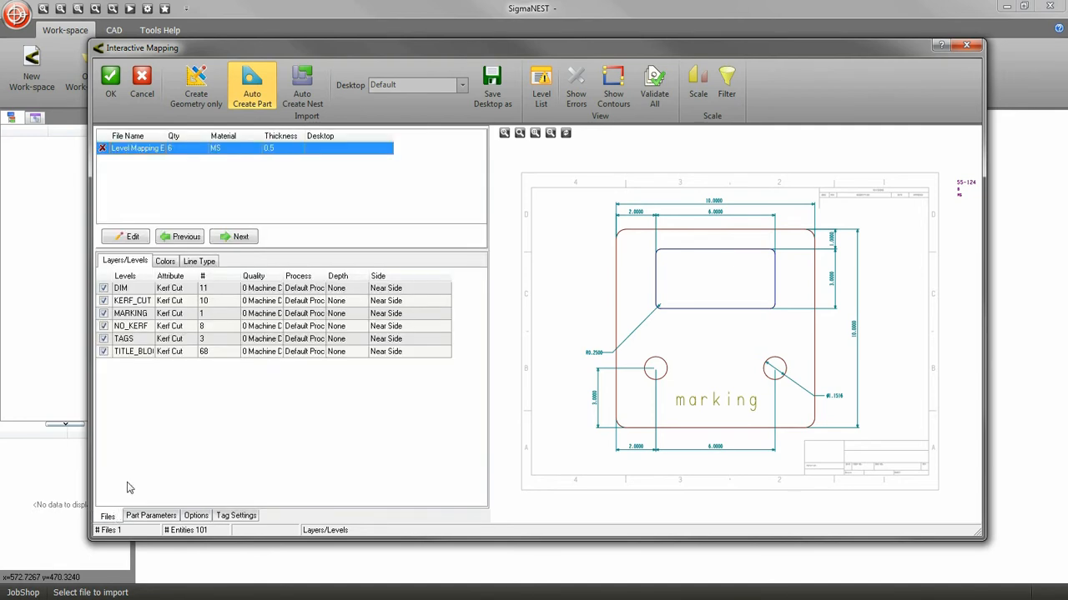
click(166, 261)
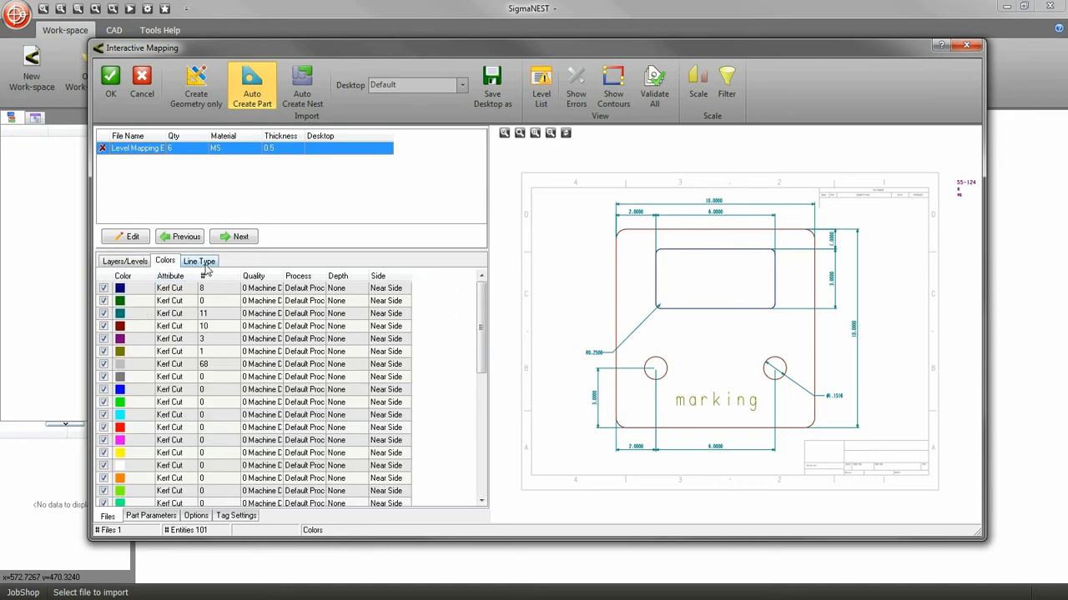
click(207, 264)
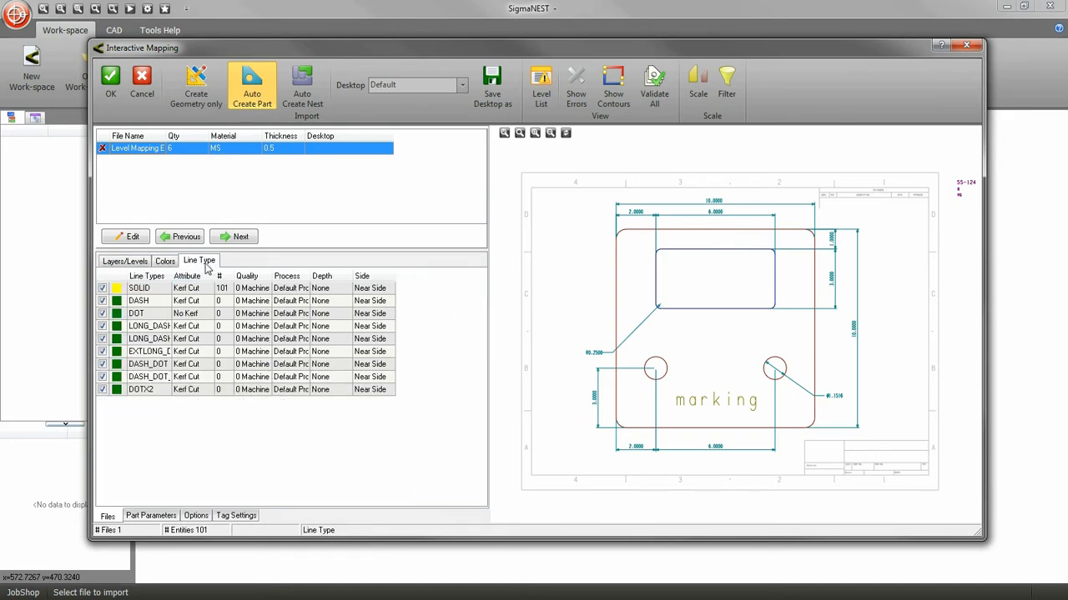
click(134, 265)
Try layer-based mapping by excluding the NO_KERF and TAGS layers and setting the MARKING layer's attribute to Mark.
click(110, 290)
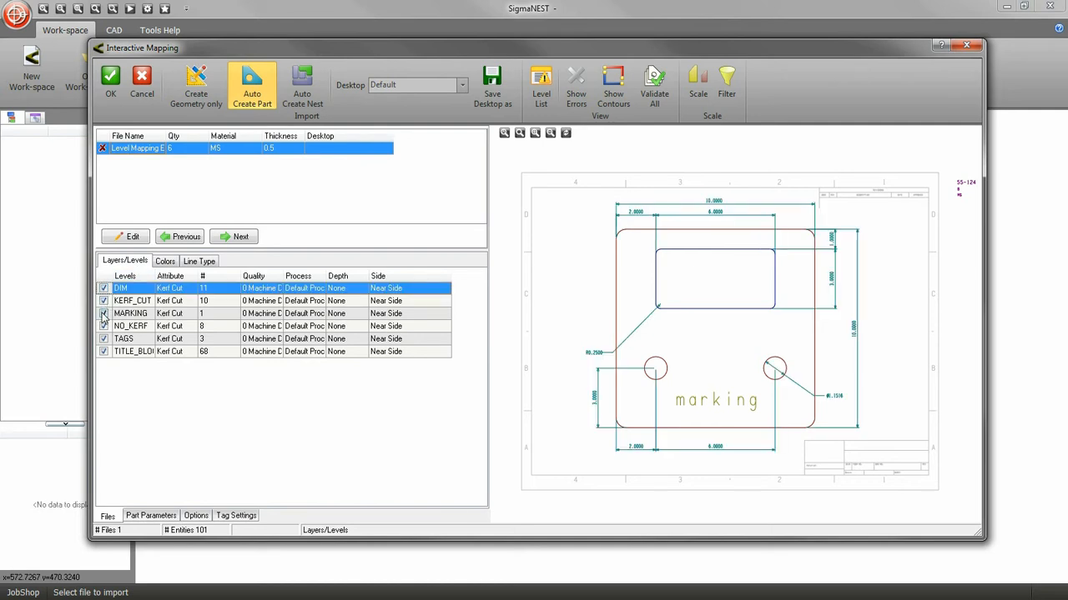
click(103, 326)
click(103, 338)
click(103, 354)
click(103, 314)
click(171, 313)
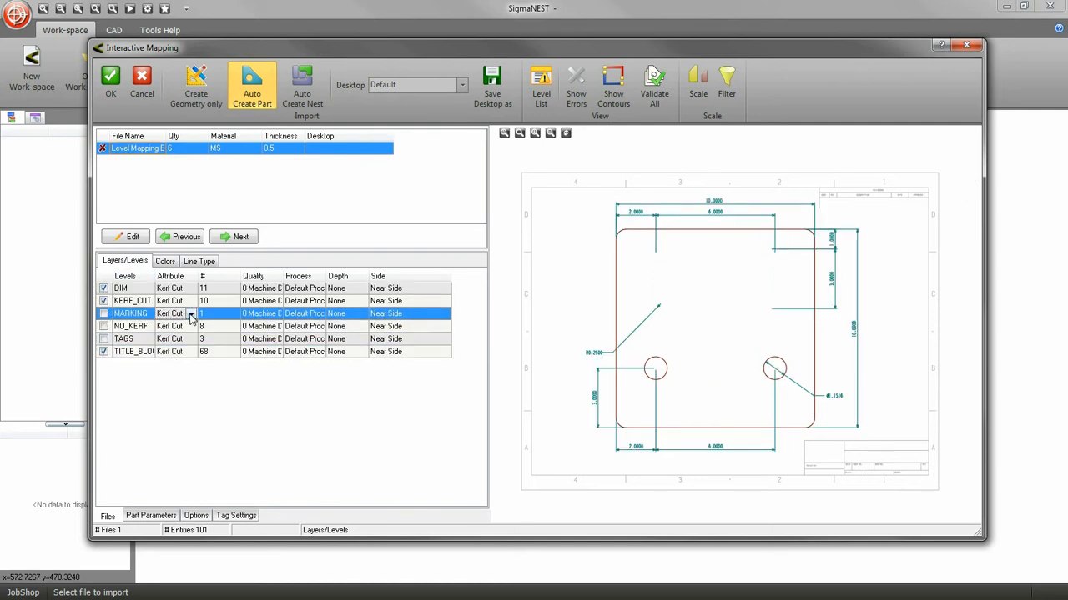
click(191, 314)
click(191, 361)
click(103, 314)
Switch to mapping by color and exclude the light gray title block, teal dimensions and purple tag text.
click(165, 261)
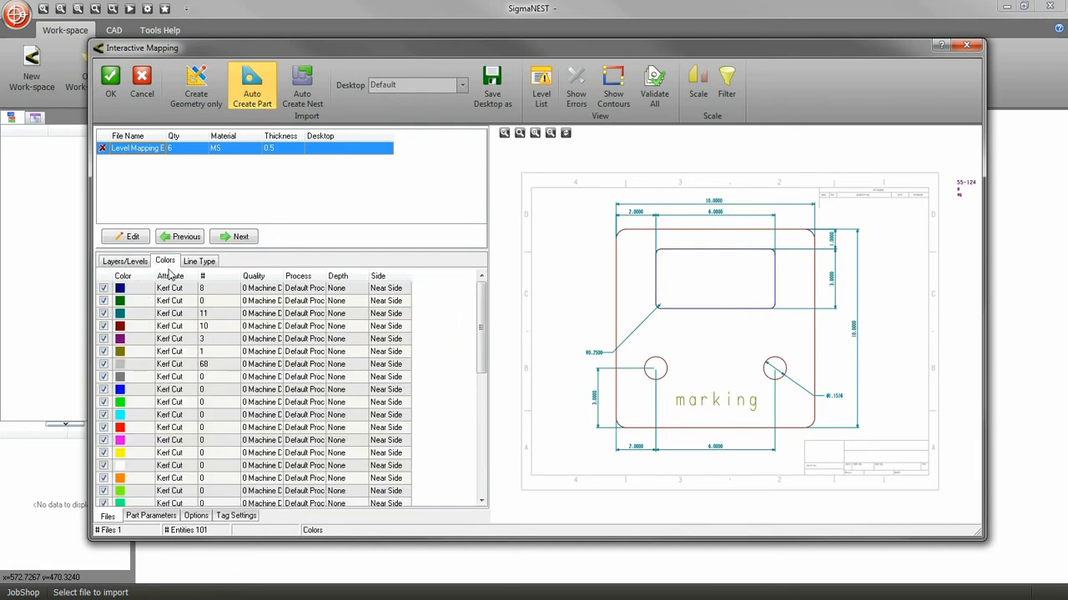
click(103, 364)
click(103, 314)
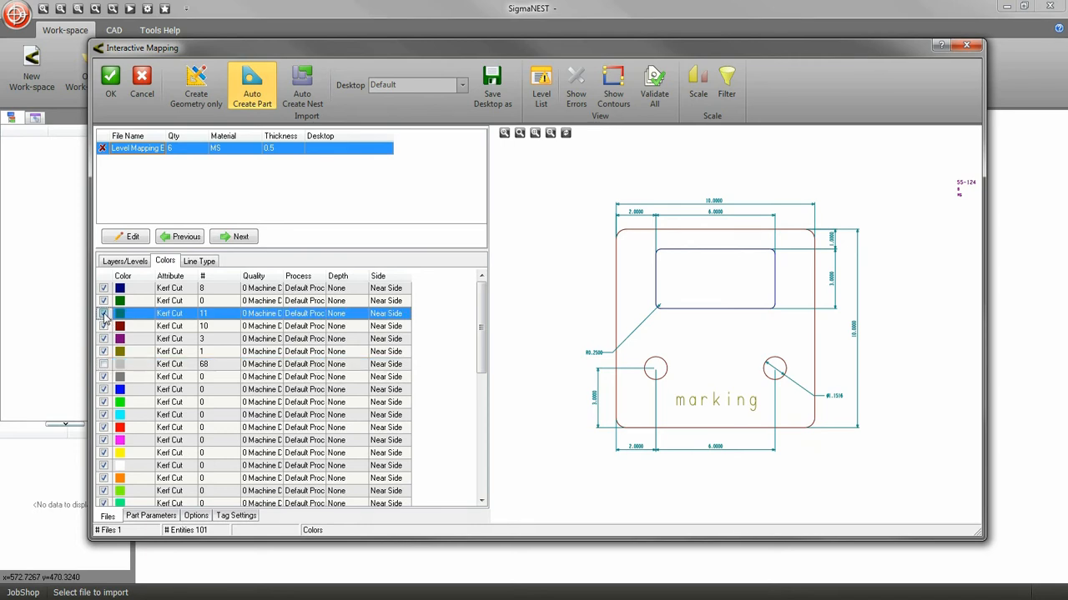
click(103, 339)
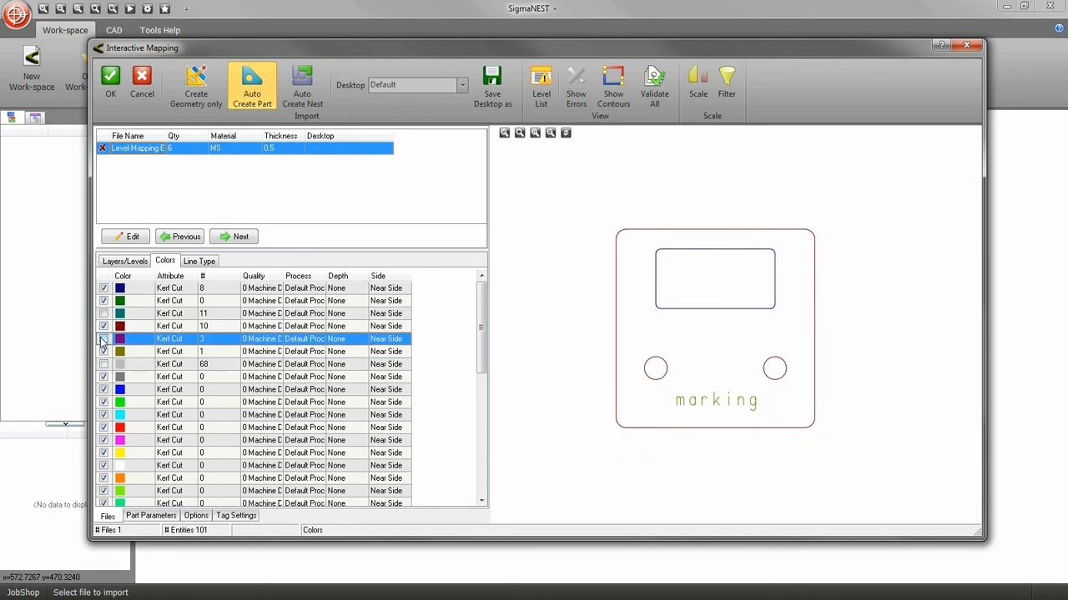
Assign cutting attributes by color: Kerf Cut for dark red, No Kerf for navy blue and Mark for olive.
click(174, 326)
click(191, 327)
click(192, 328)
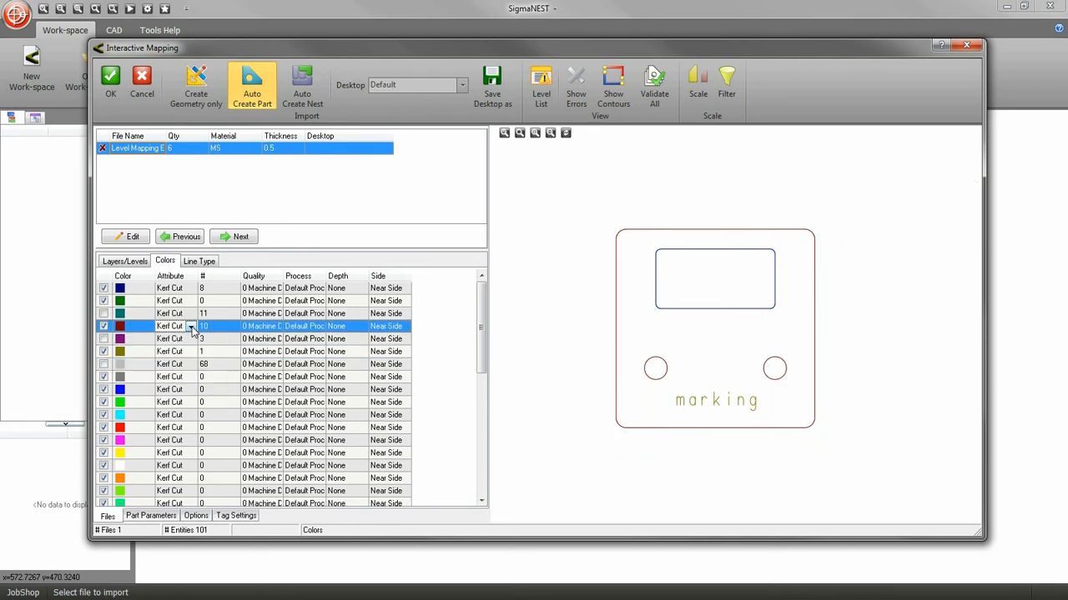
click(191, 288)
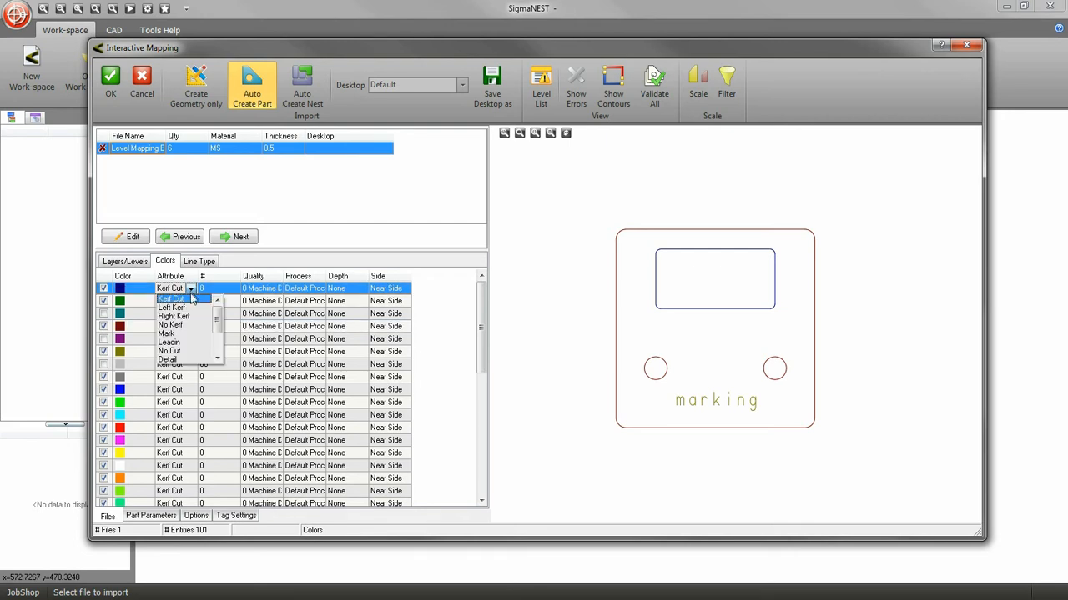
click(185, 326)
click(176, 351)
click(191, 351)
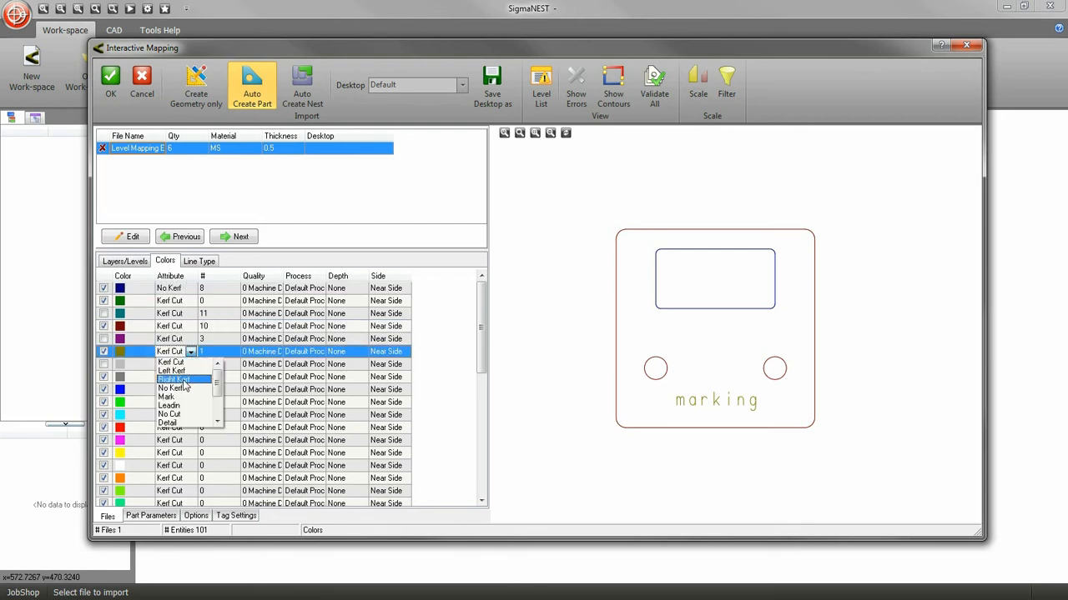
click(177, 401)
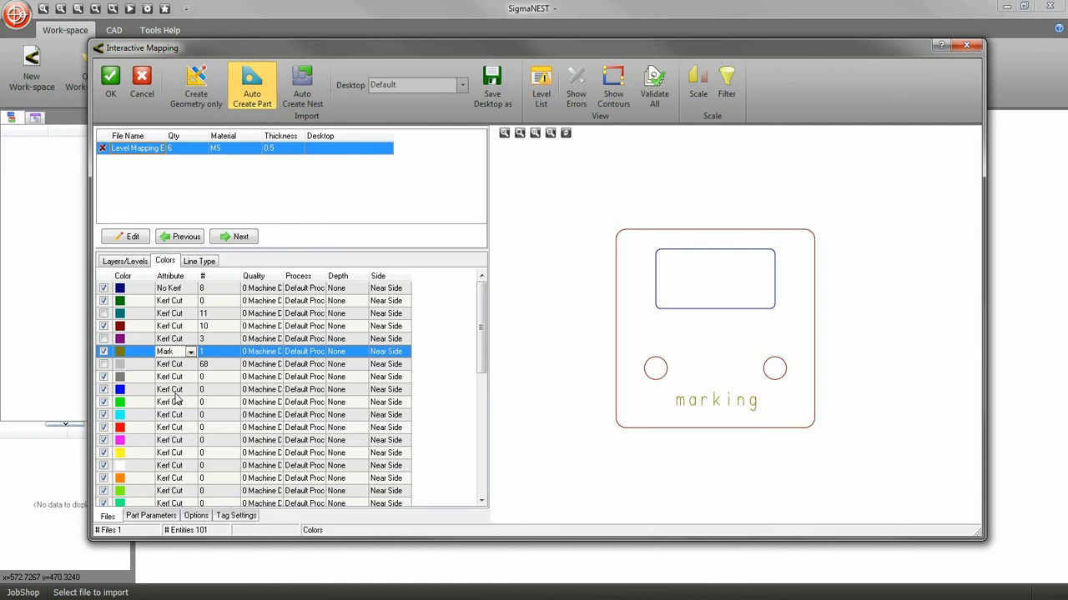
Exclude the navy blue color and include it again to check which geometry it controls.
click(106, 326)
click(104, 289)
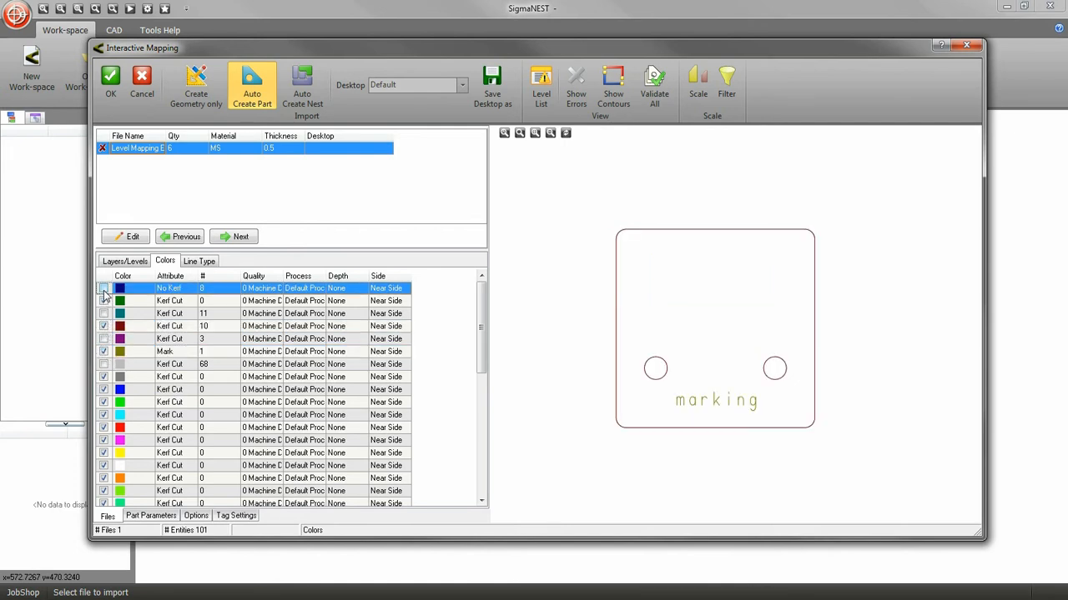
click(103, 288)
click(168, 262)
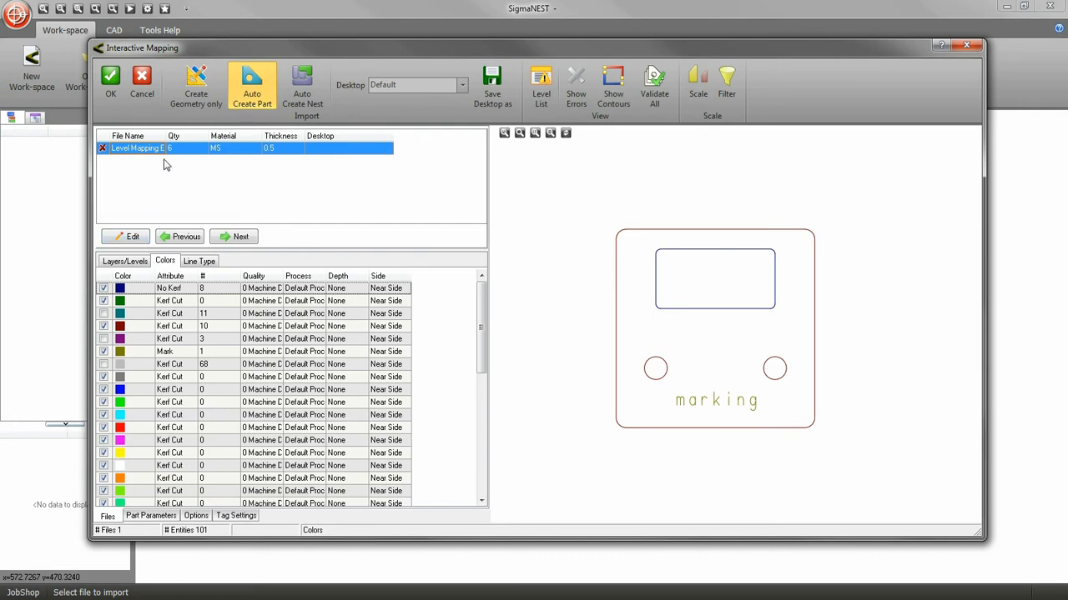
Save the current mapping, with Auto Create Part active, as a desktop named Interactive TEST and check the list of desktops.
click(246, 85)
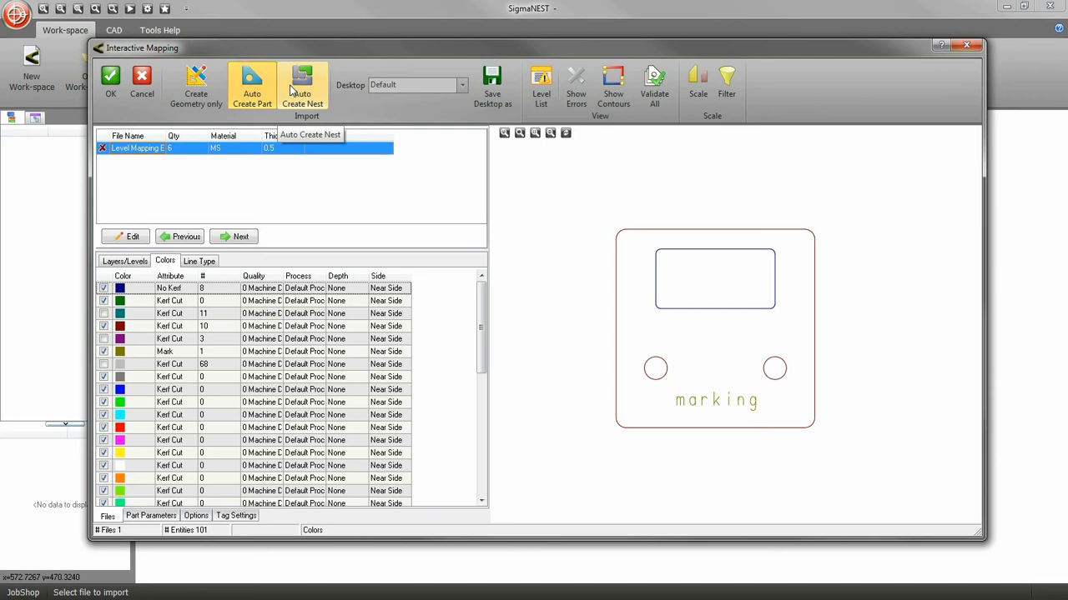
click(492, 87)
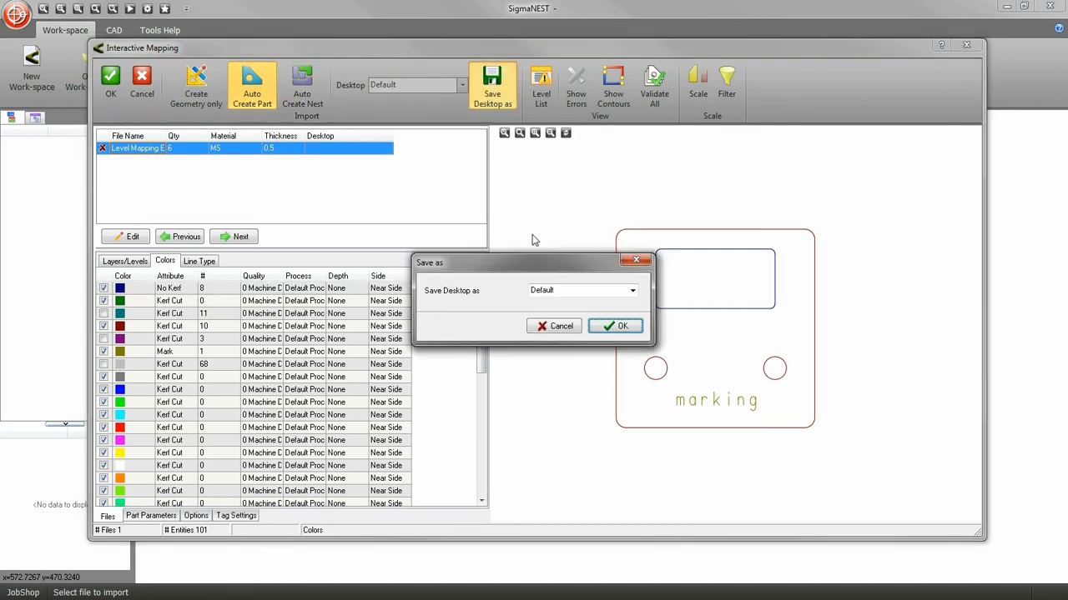
double_click(546, 291)
text(In)
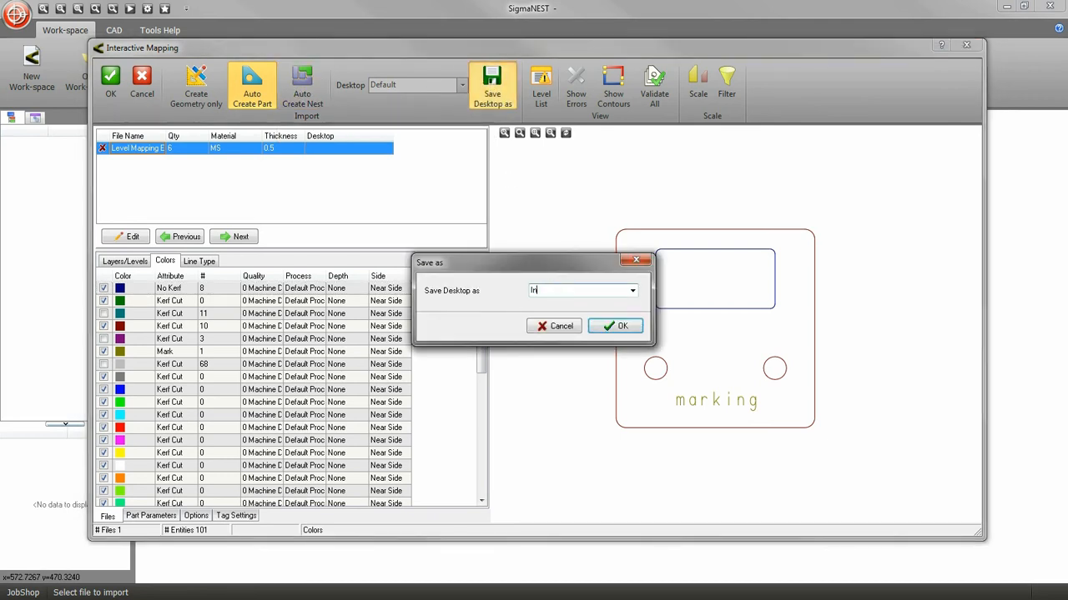
text(teractive TEST)
click(618, 326)
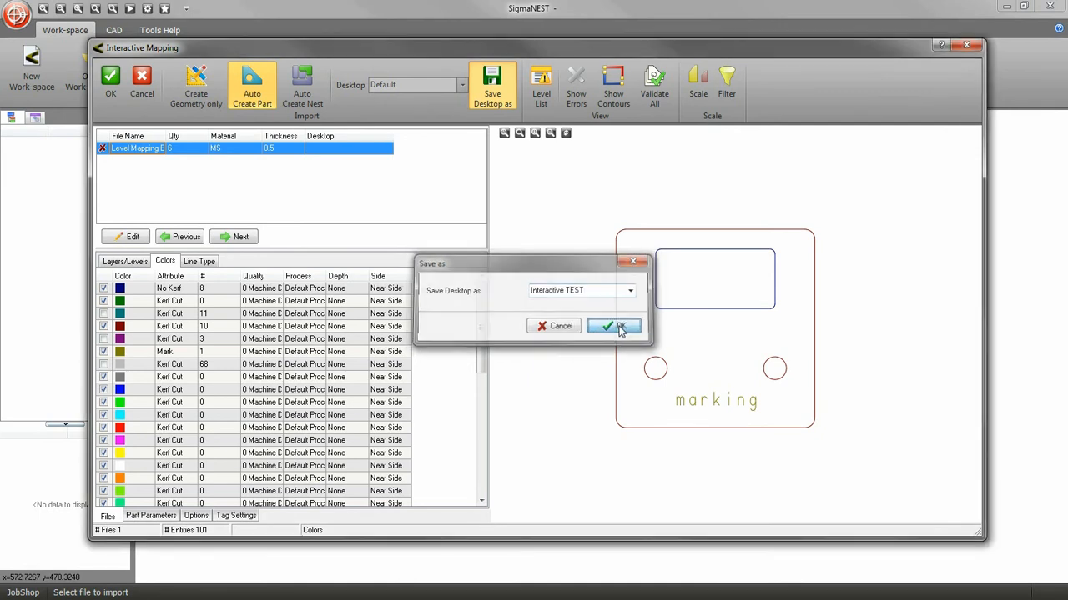
click(461, 85)
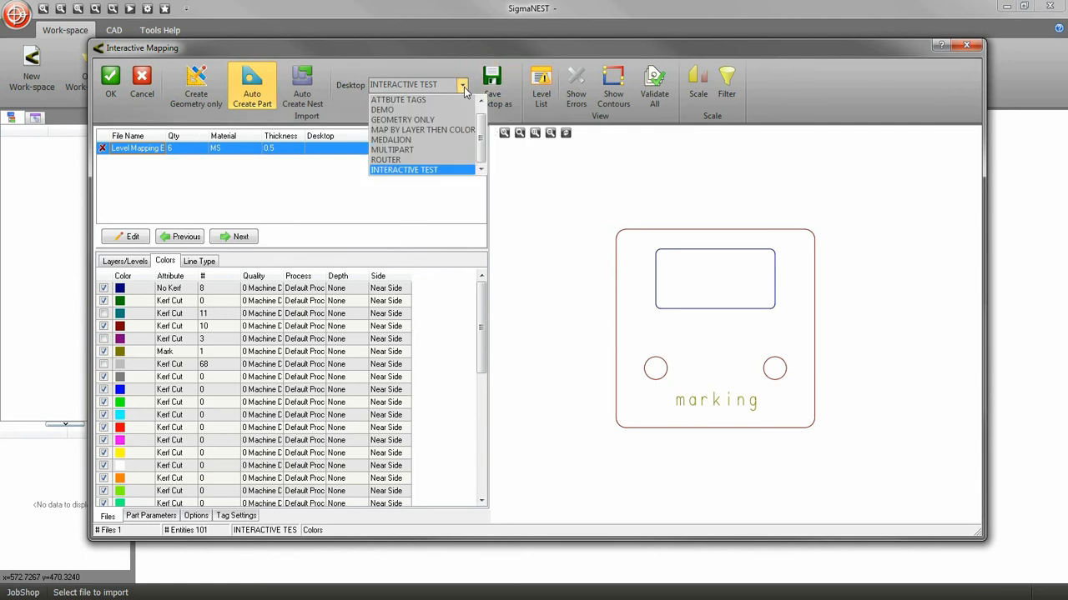
click(463, 87)
Show the level list with layer previews and include the NO_KERF layer, keeping the MARKING layer included.
click(543, 87)
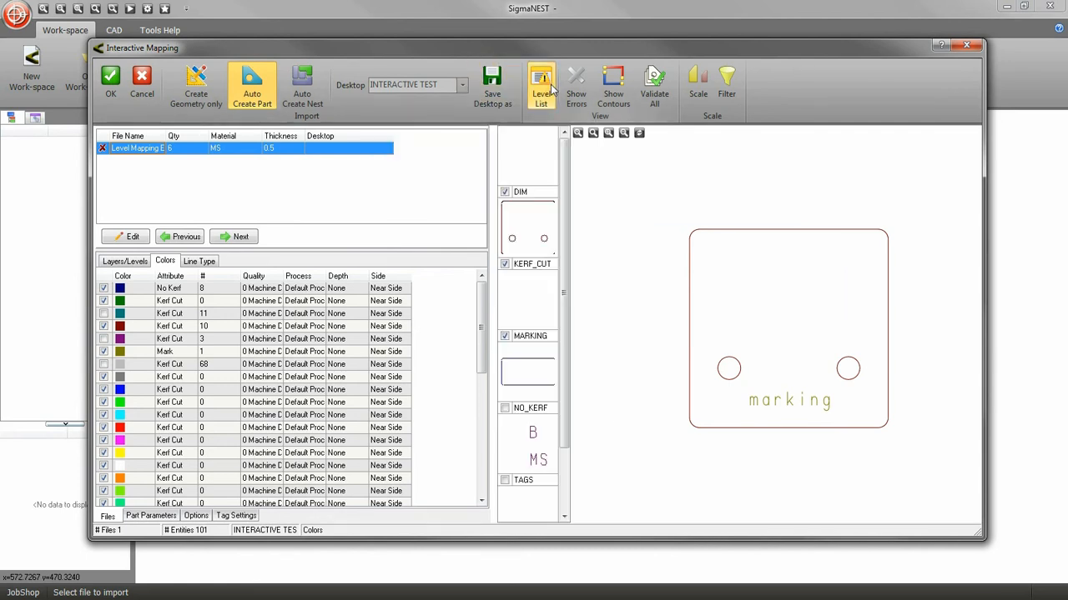
scroll(525, 233, down, 2)
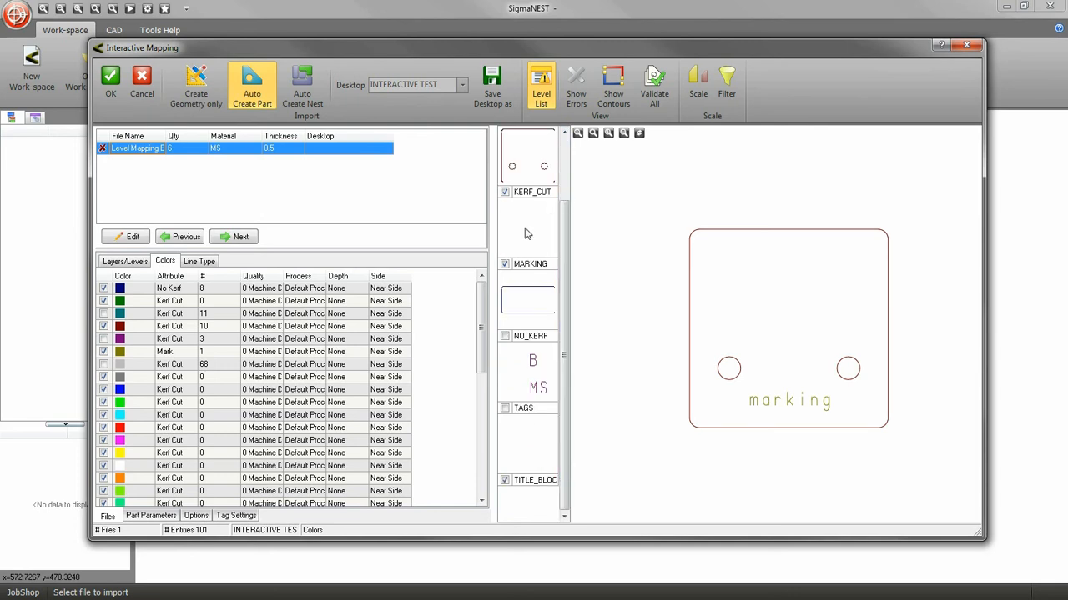
click(505, 264)
click(505, 263)
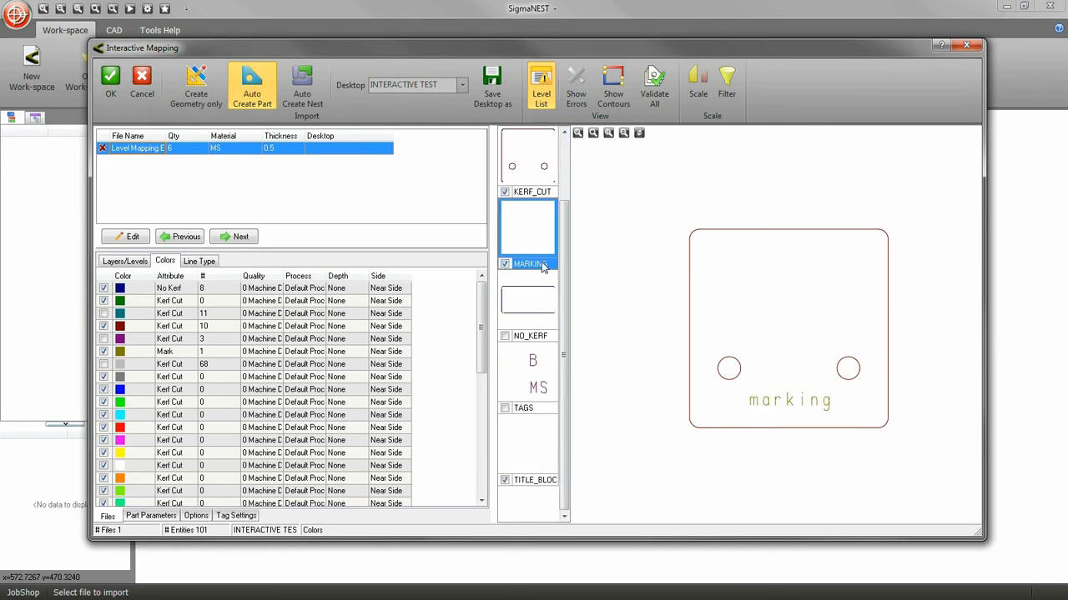
drag(565, 264, 564, 205)
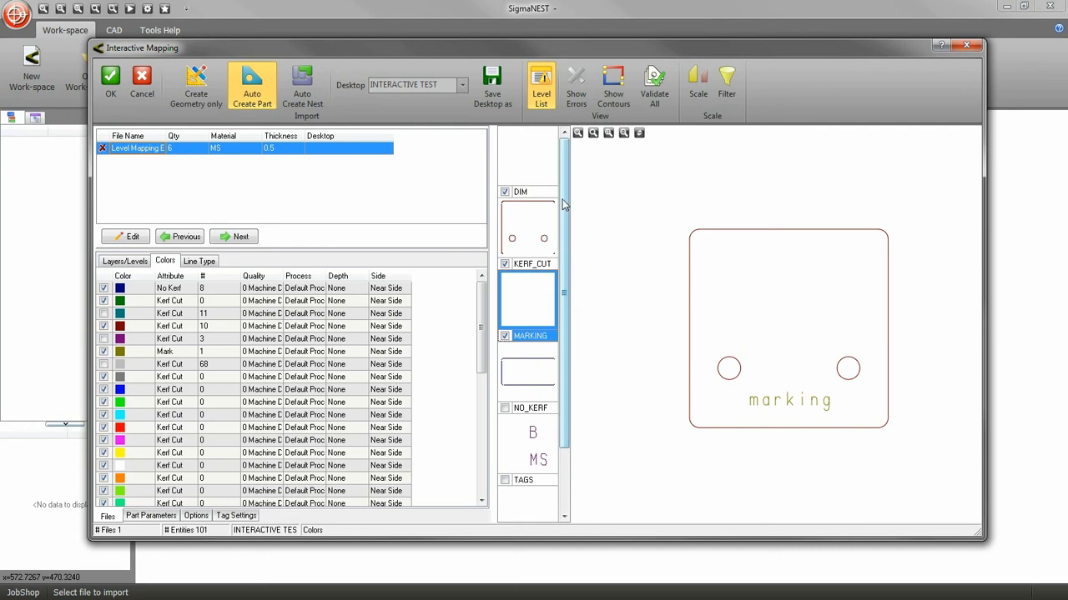
click(509, 409)
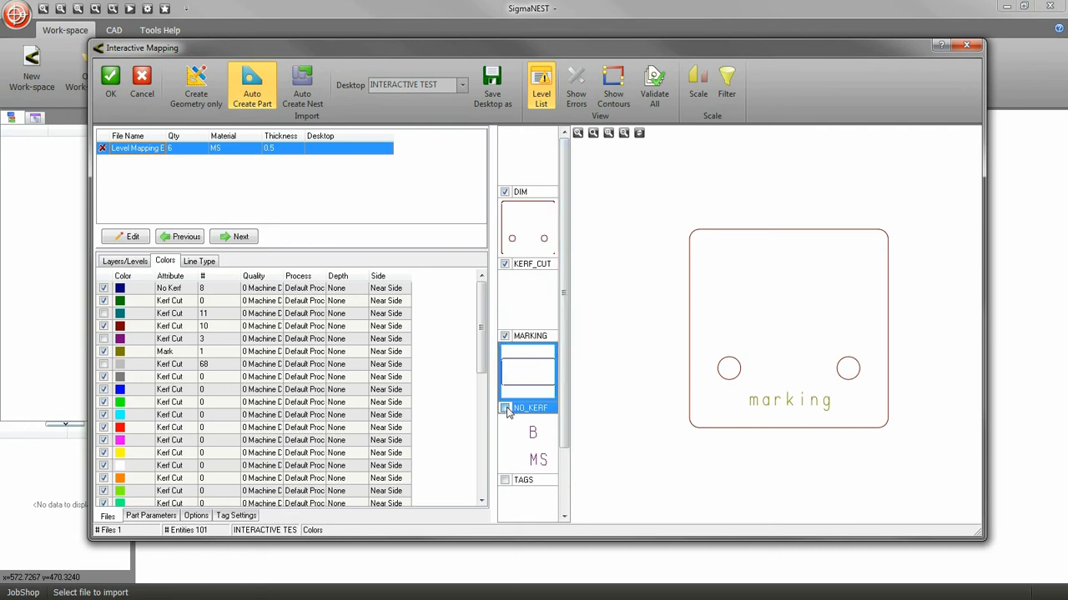
click(504, 409)
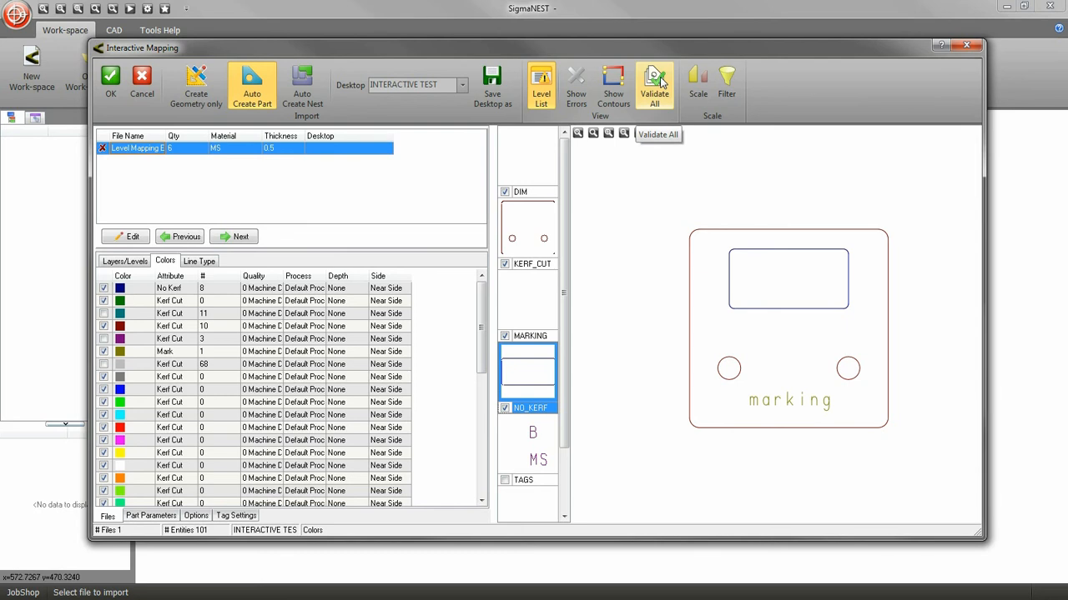
Review the Scale options and the Filter settings, closing both without applying anything.
click(698, 83)
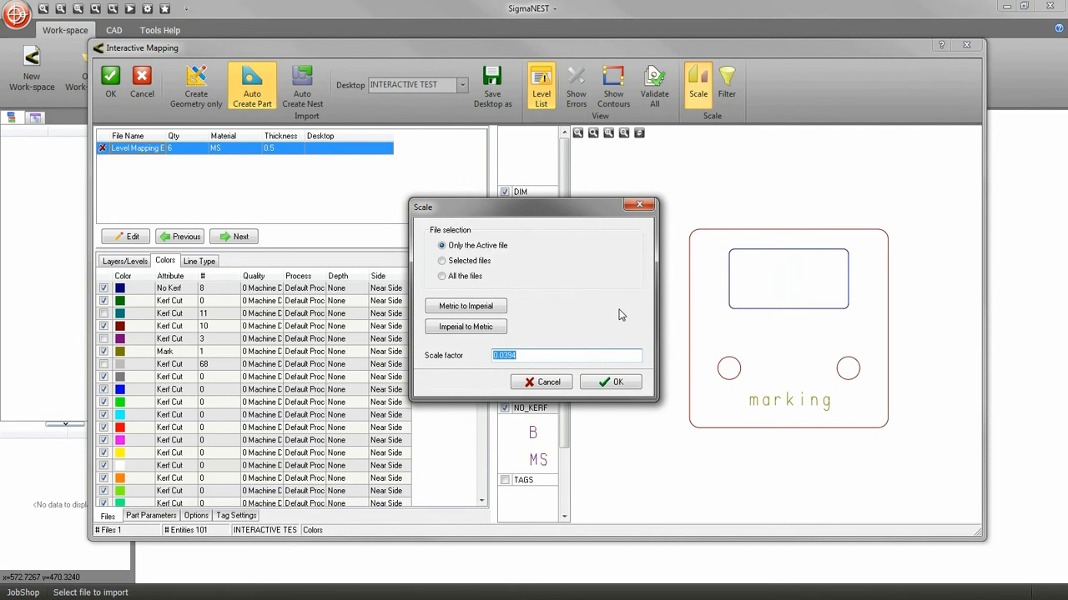
click(552, 384)
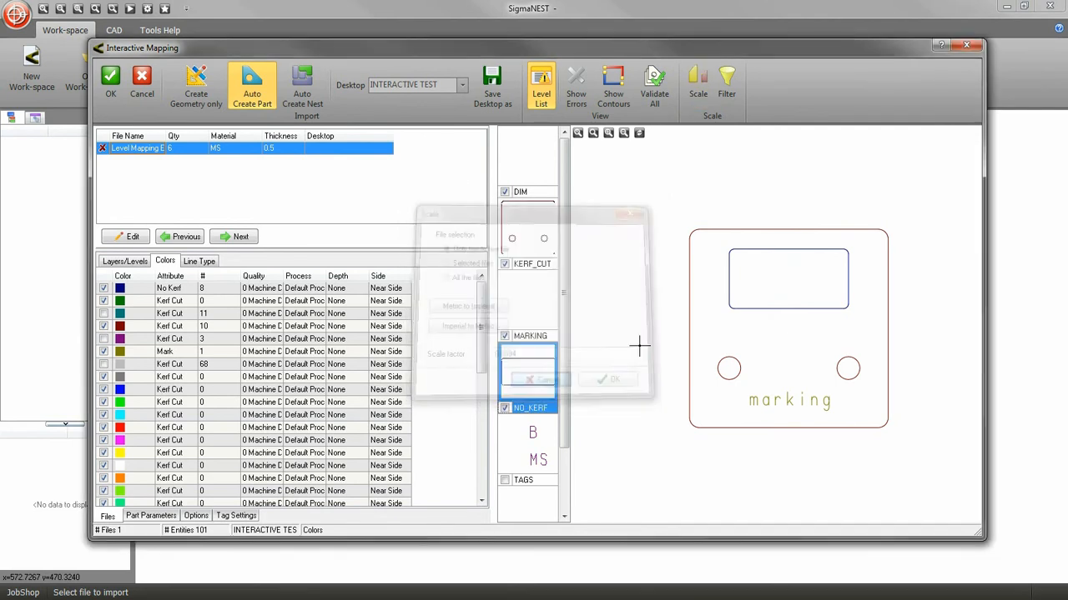
click(726, 90)
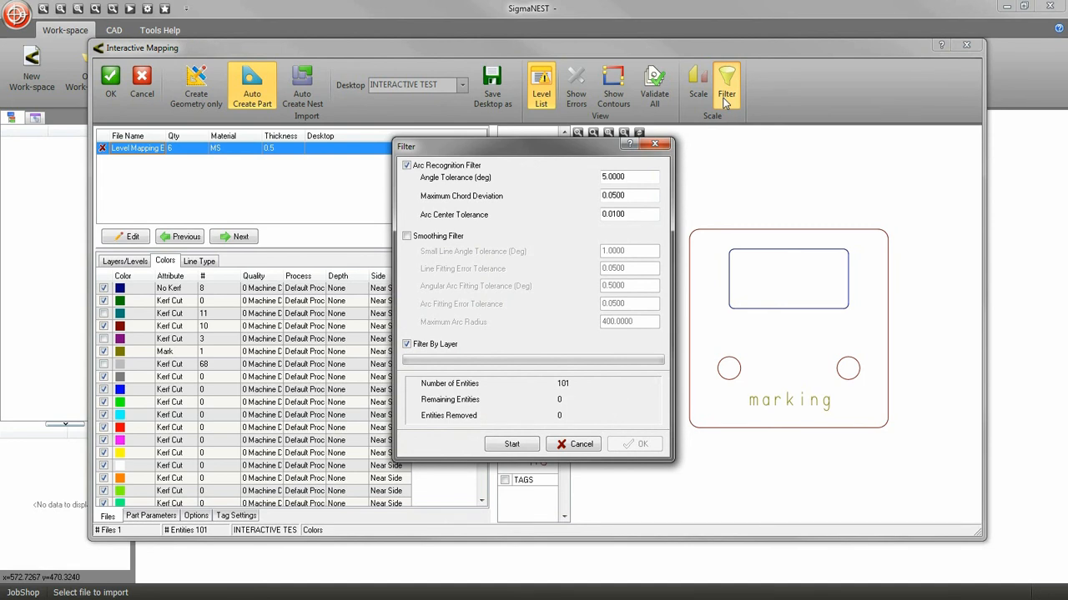
click(587, 448)
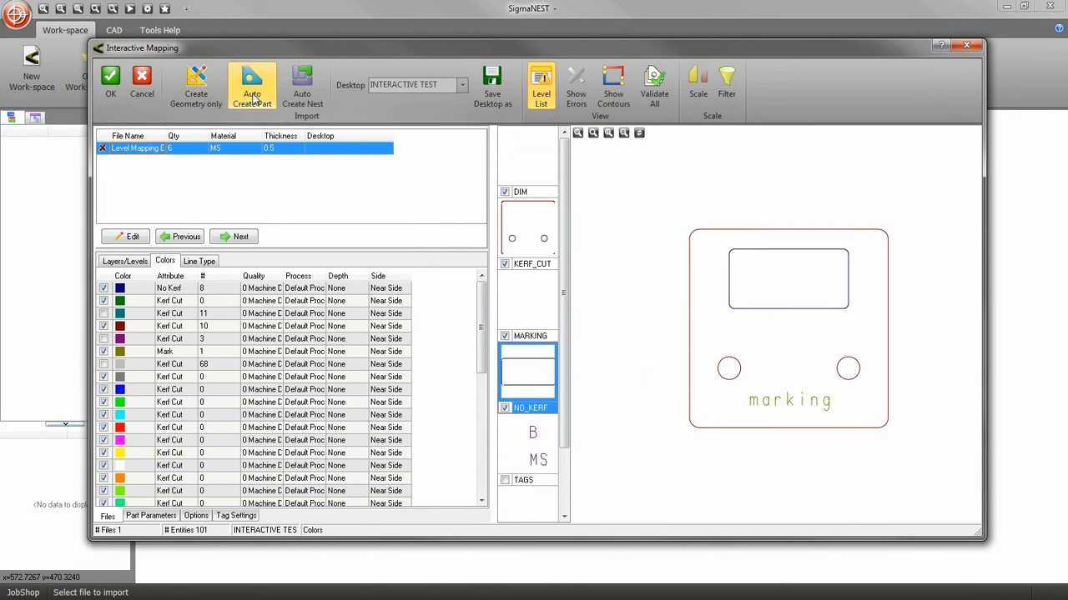
Import the mapped drawing as a part and accept its part parameters.
click(112, 87)
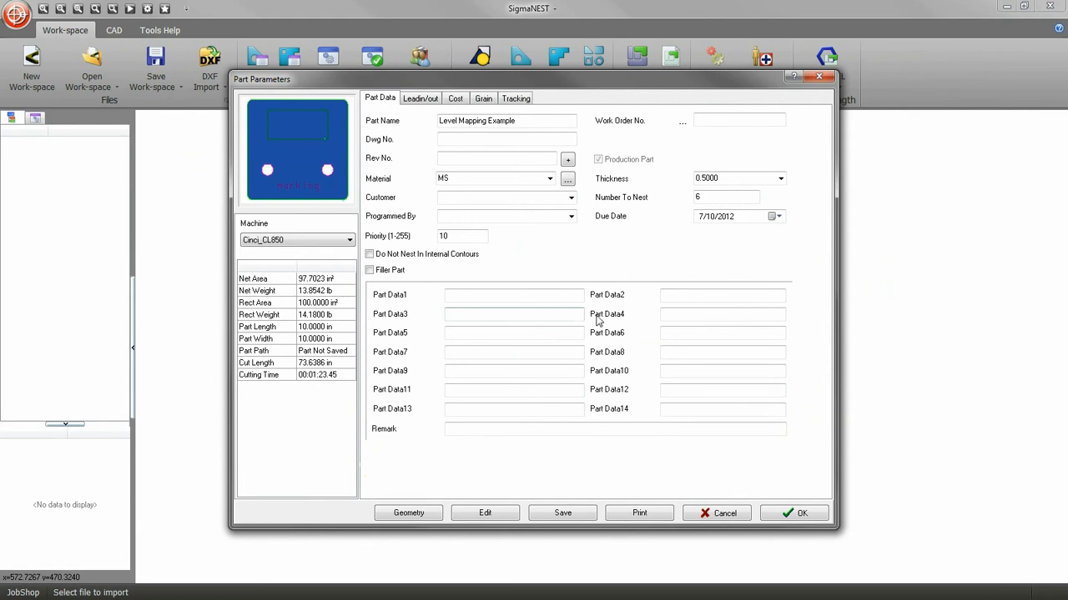
click(793, 513)
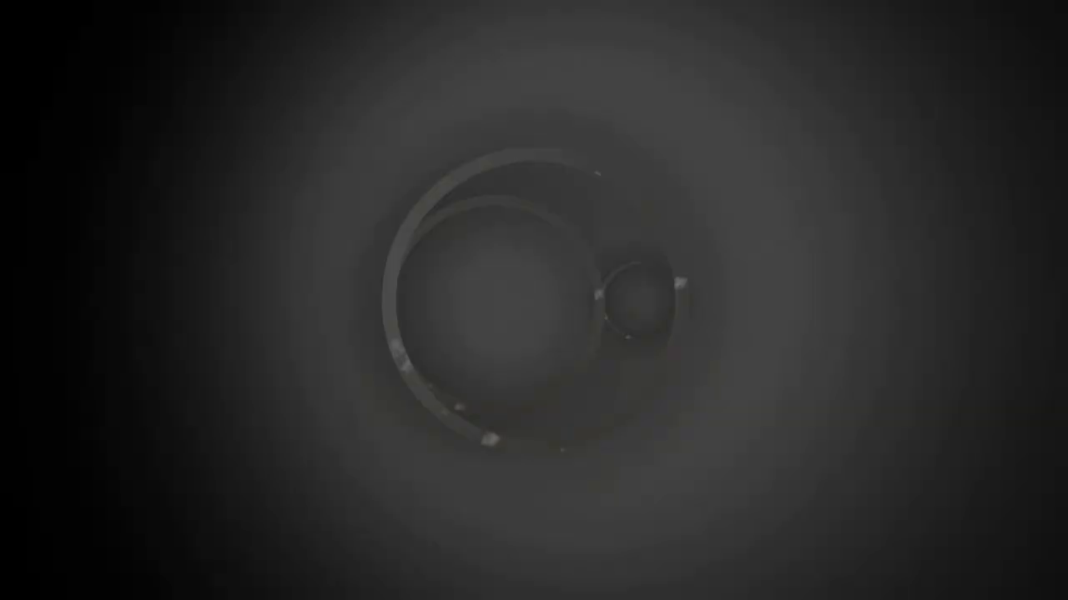